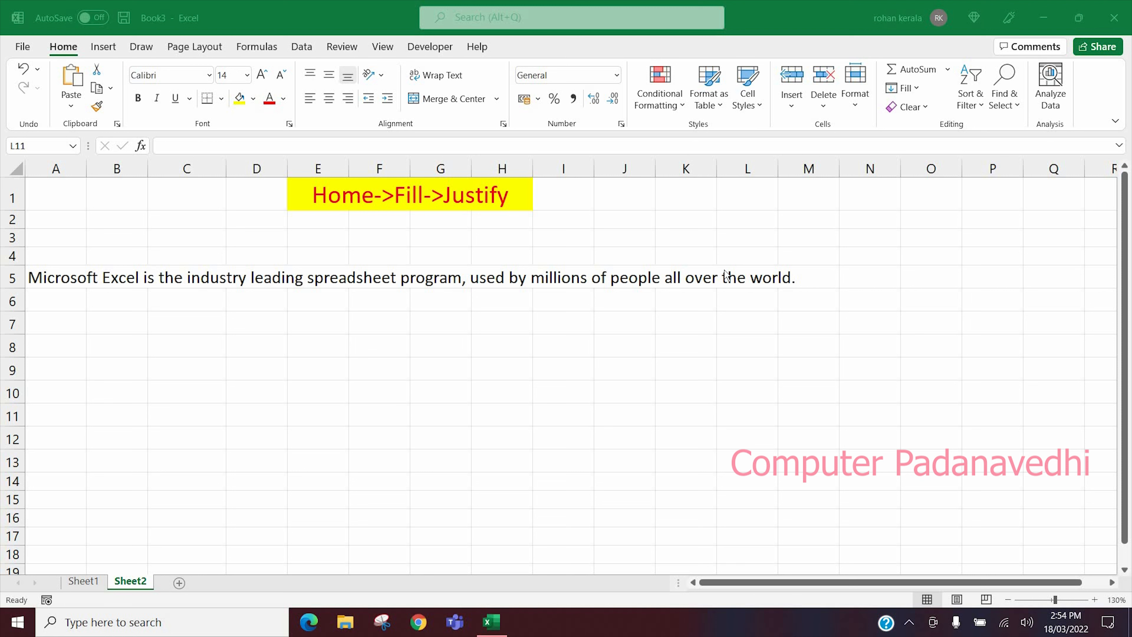
Step: Move the text "used by millions of people all over the world." from cell A5 into A6 and undo the move
left_click(56, 278)
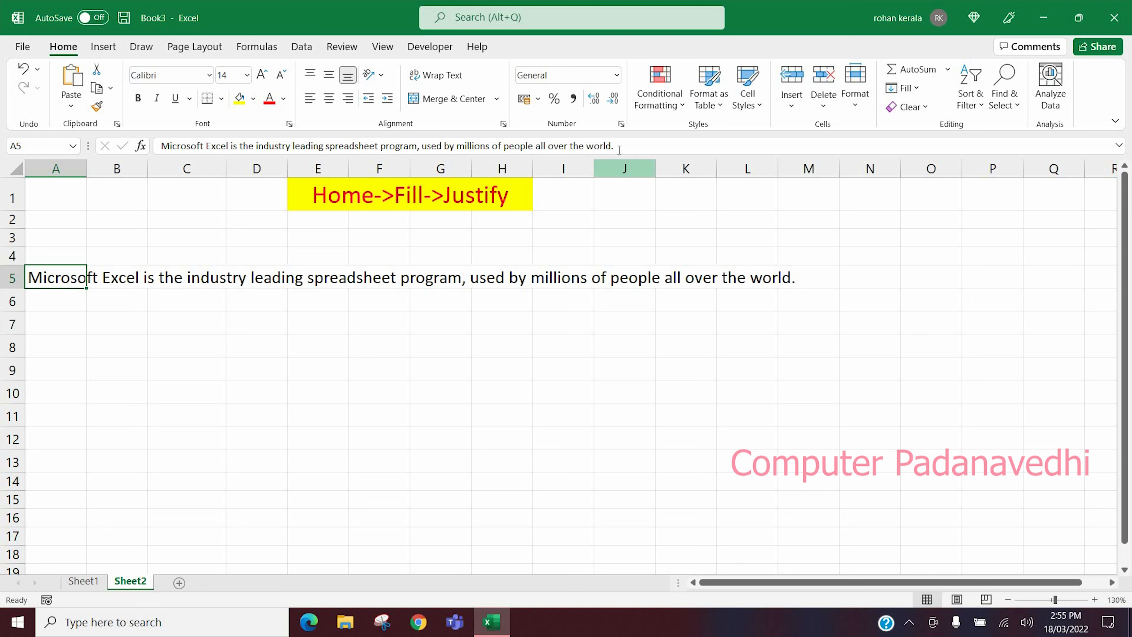
left_click_drag(614, 146, 420, 146)
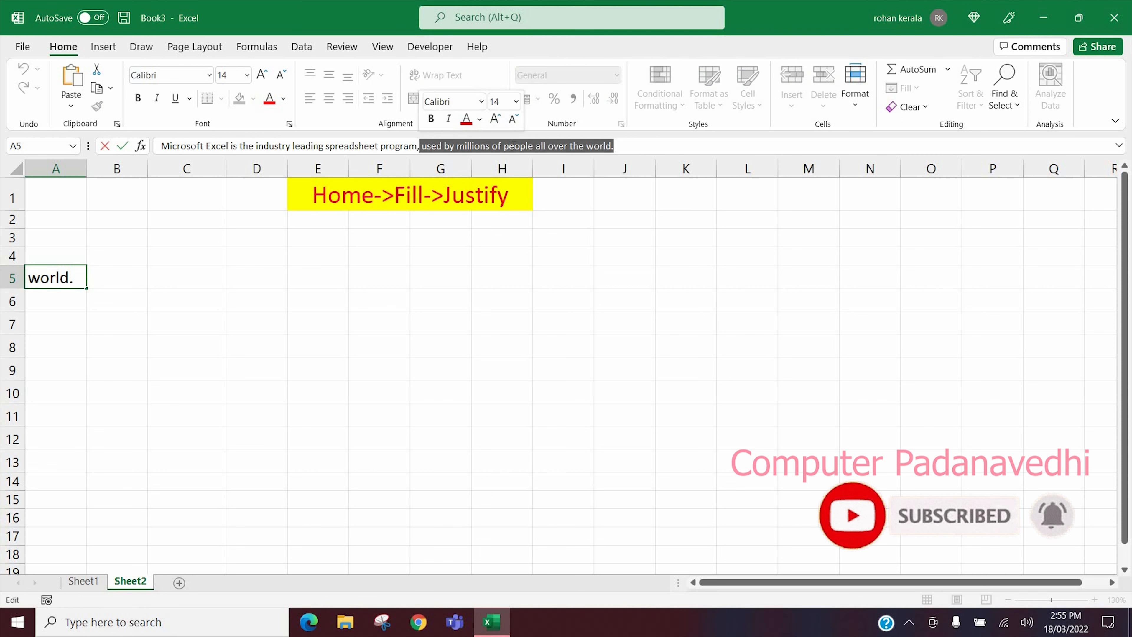
right_click(505, 149)
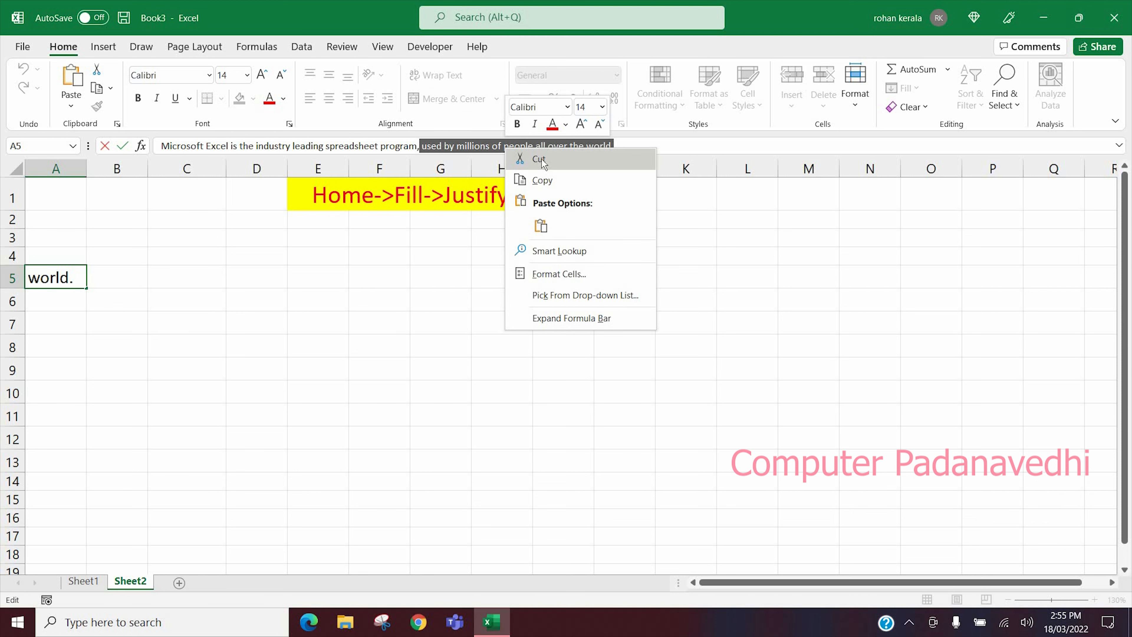
left_click(542, 160)
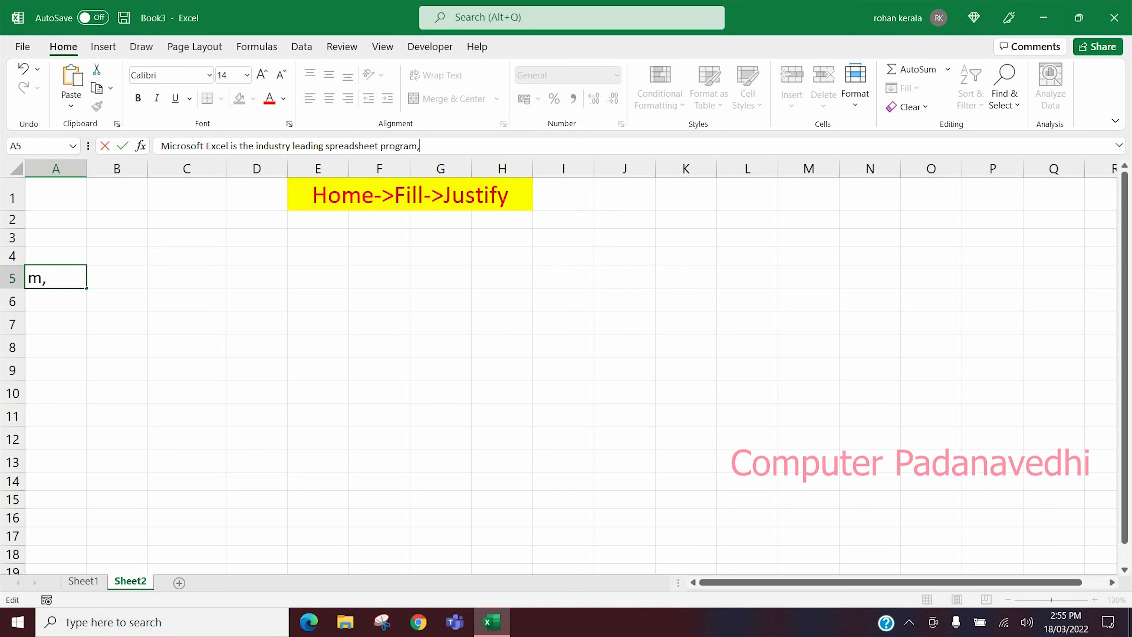
left_click(63, 303)
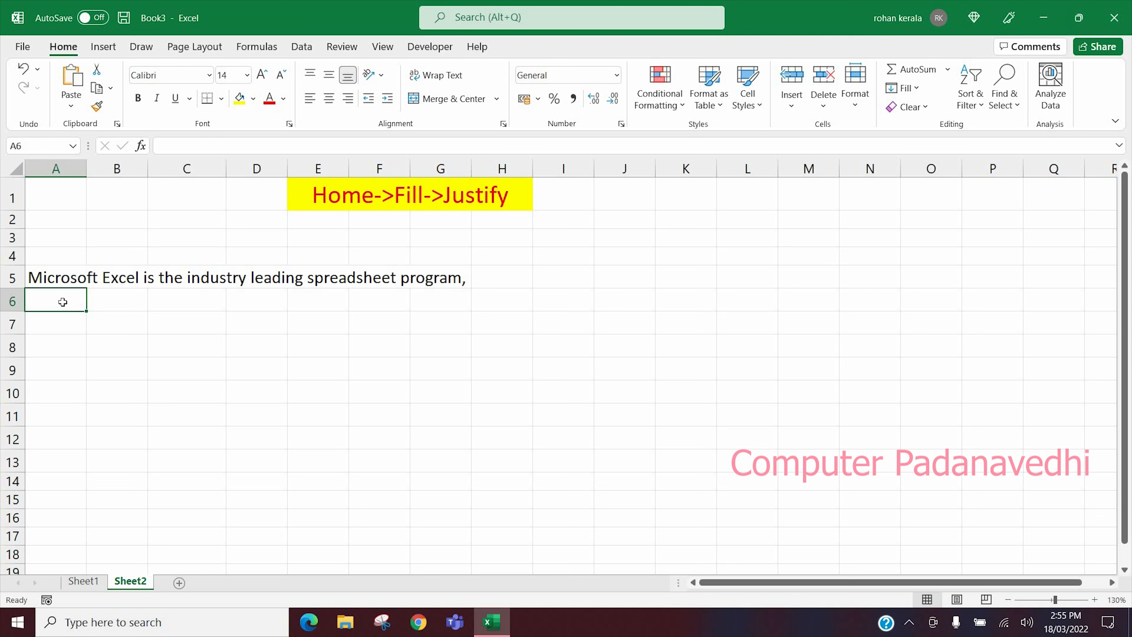
right_click(63, 308)
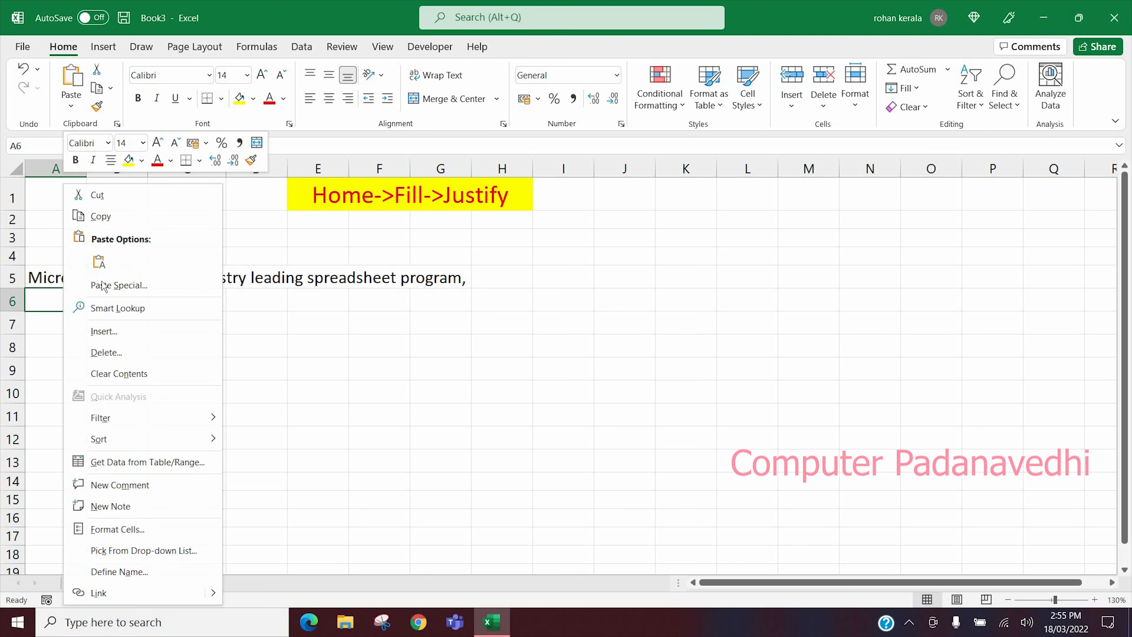
left_click(99, 260)
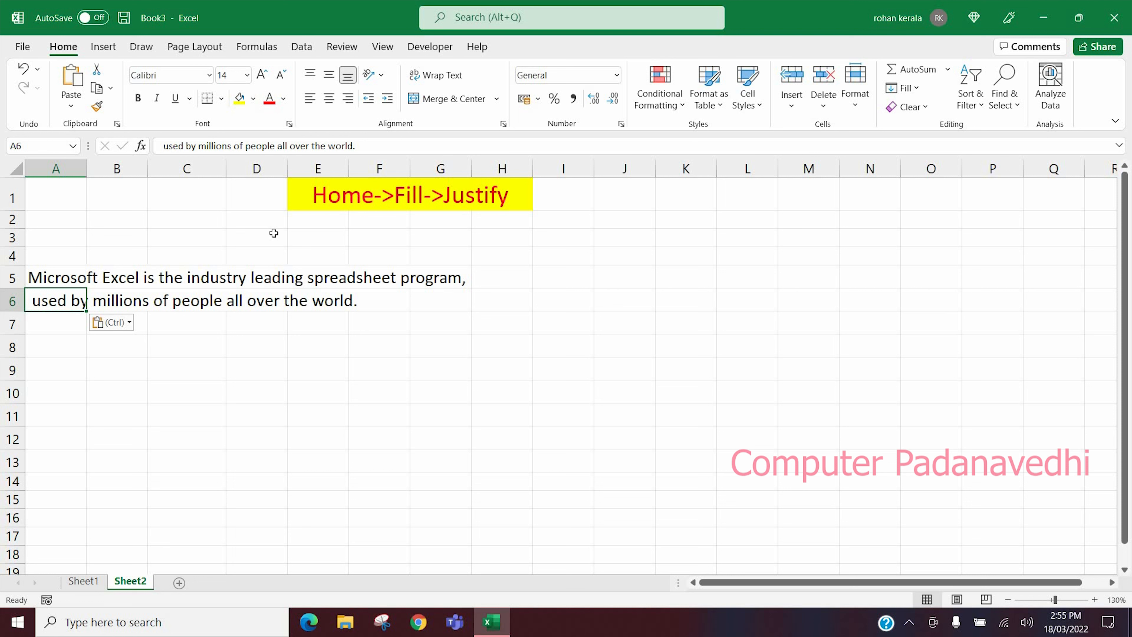
key("ctrl+z")
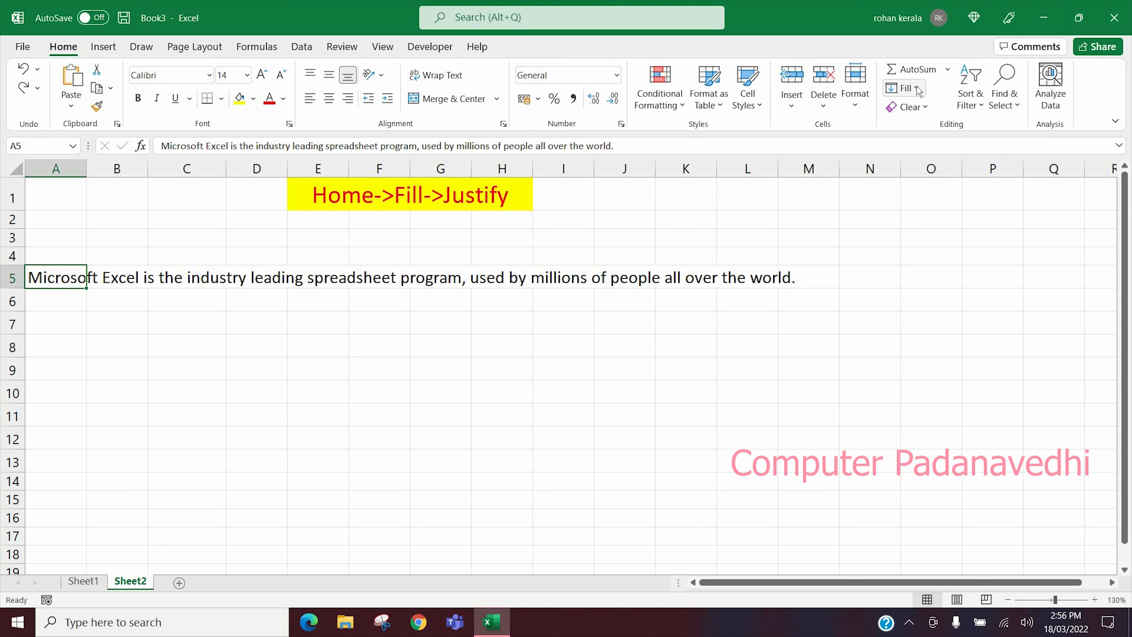
Step: Examine the Fill options and the horizontal and vertical alignment choices for cell A5 without applying any
left_click(903, 87)
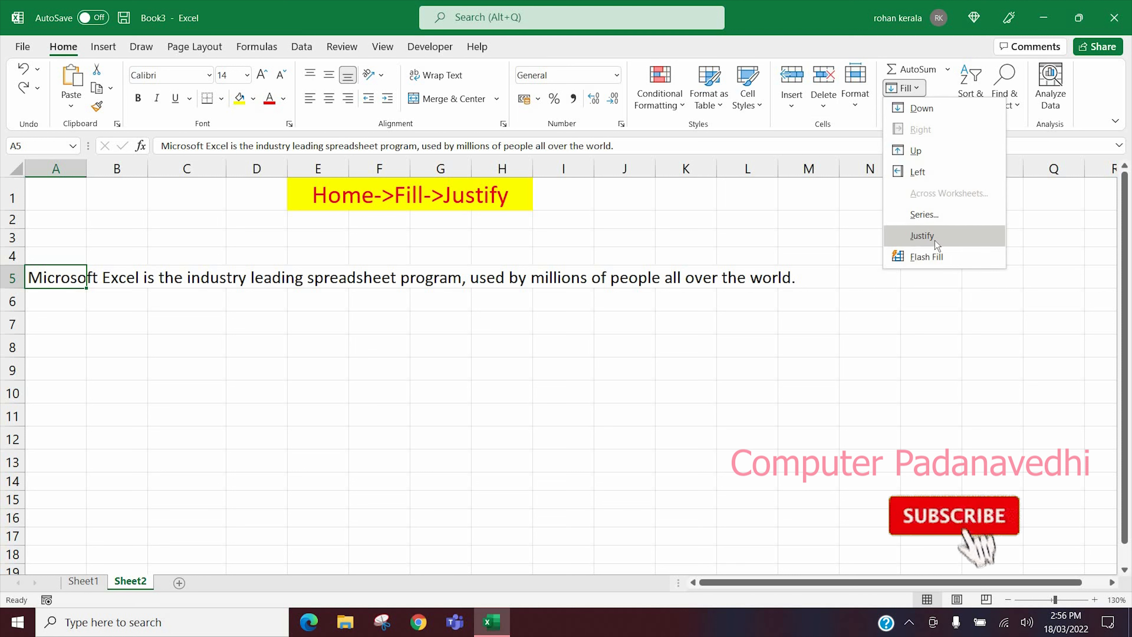
left_click(476, 130)
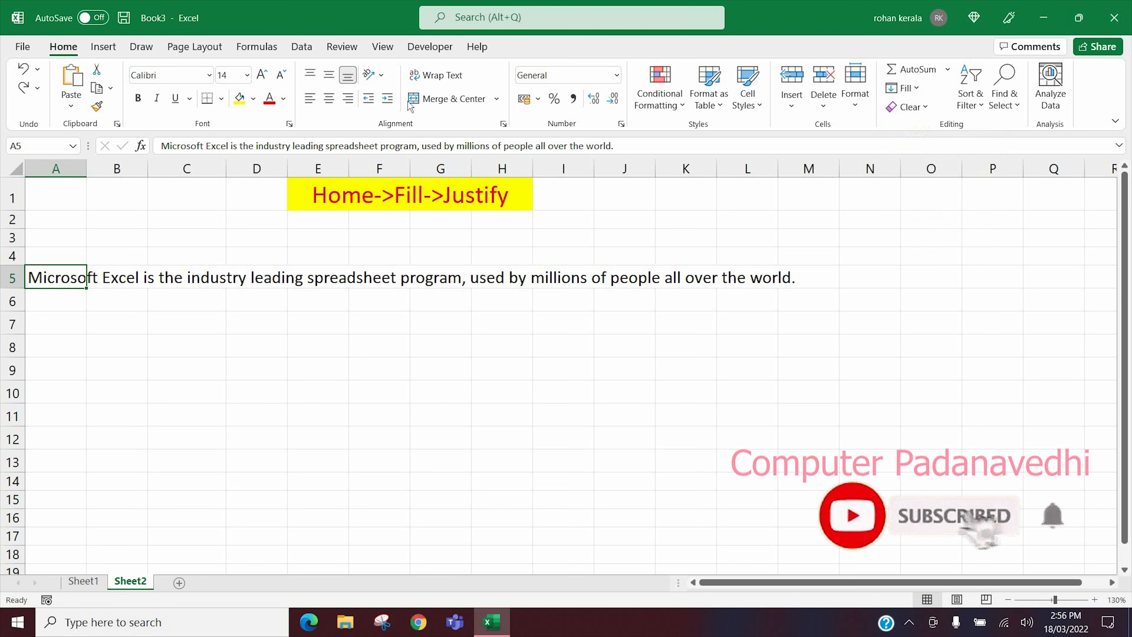
left_click(504, 125)
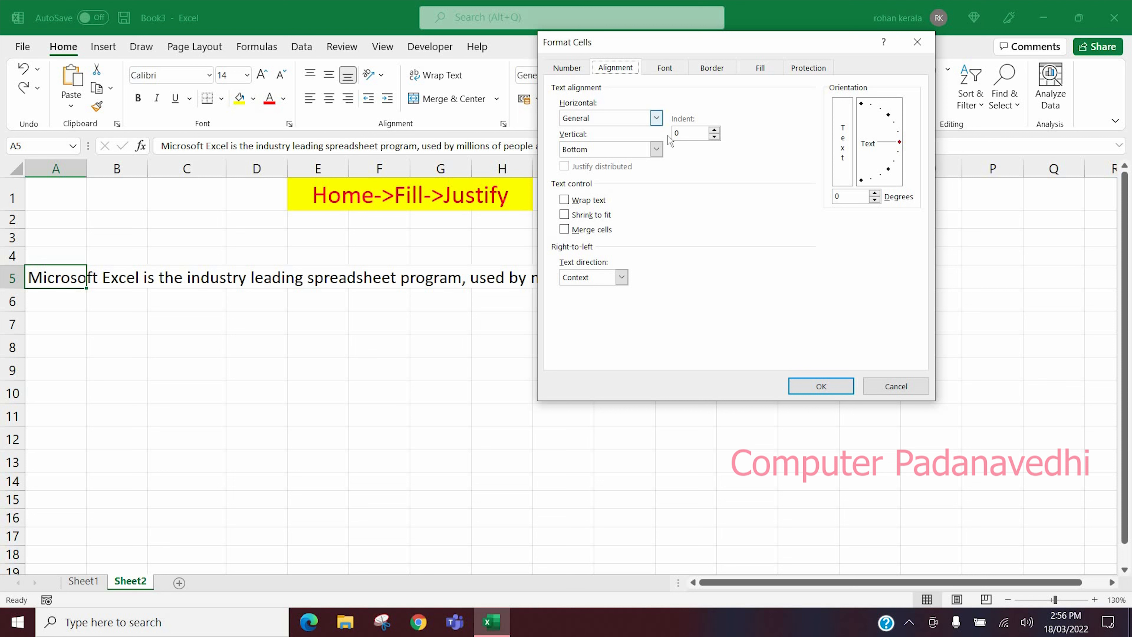
left_click(657, 126)
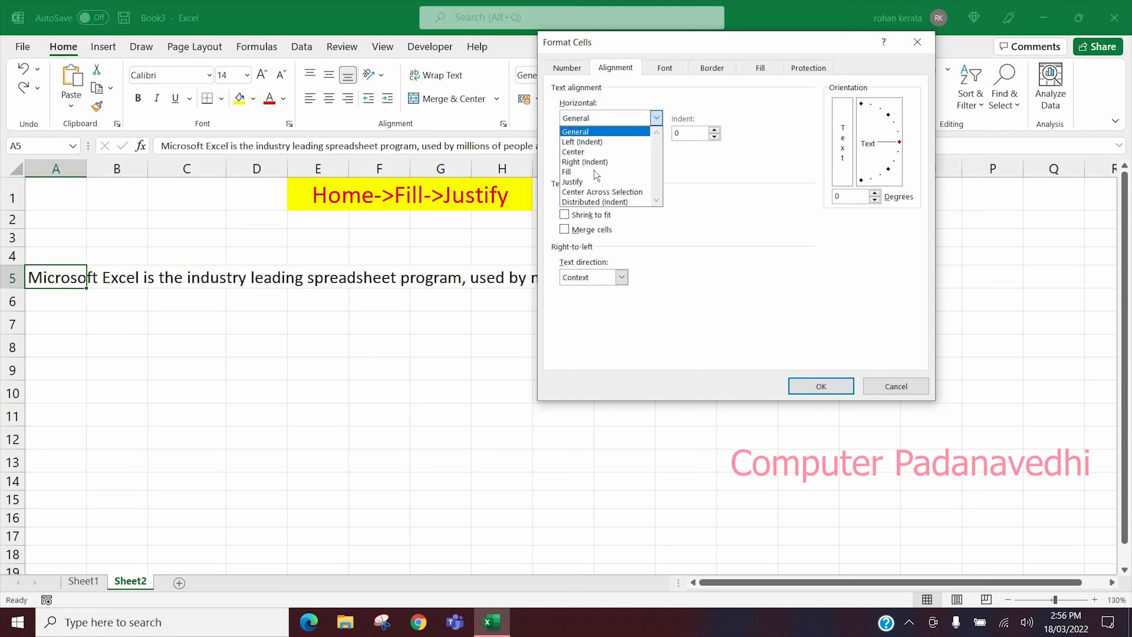
key("Escape")
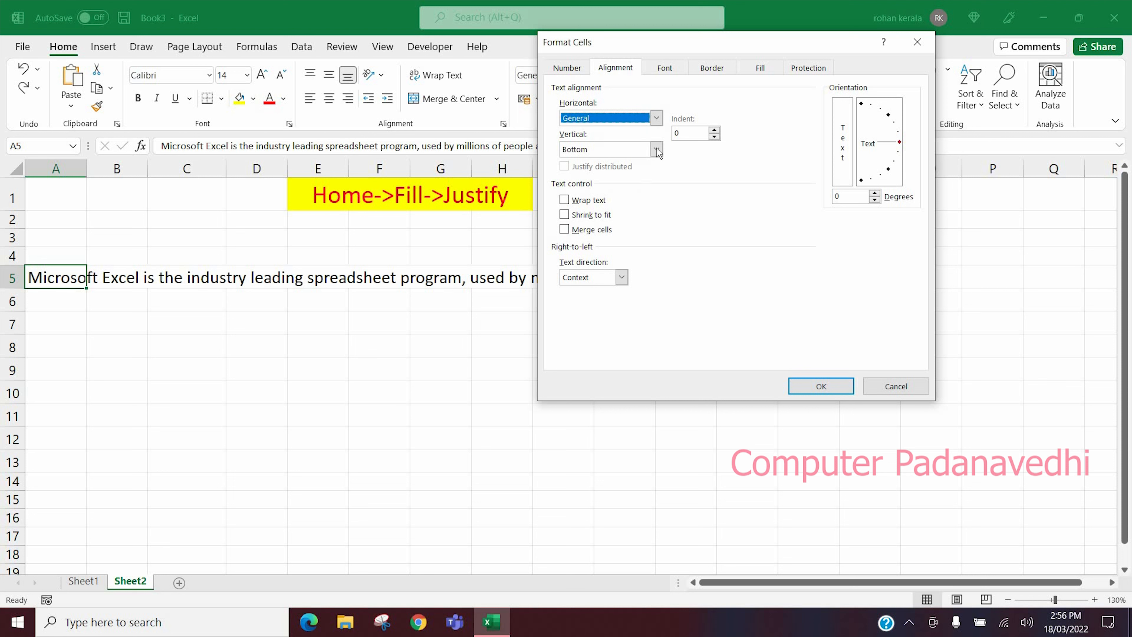
left_click(657, 150)
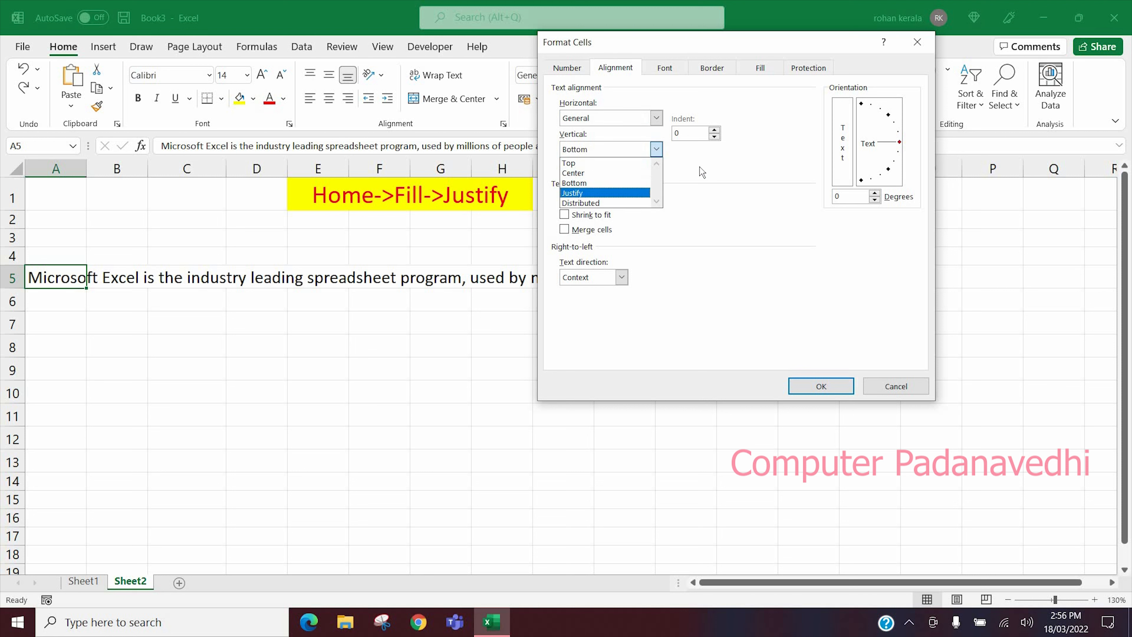
key("Escape")
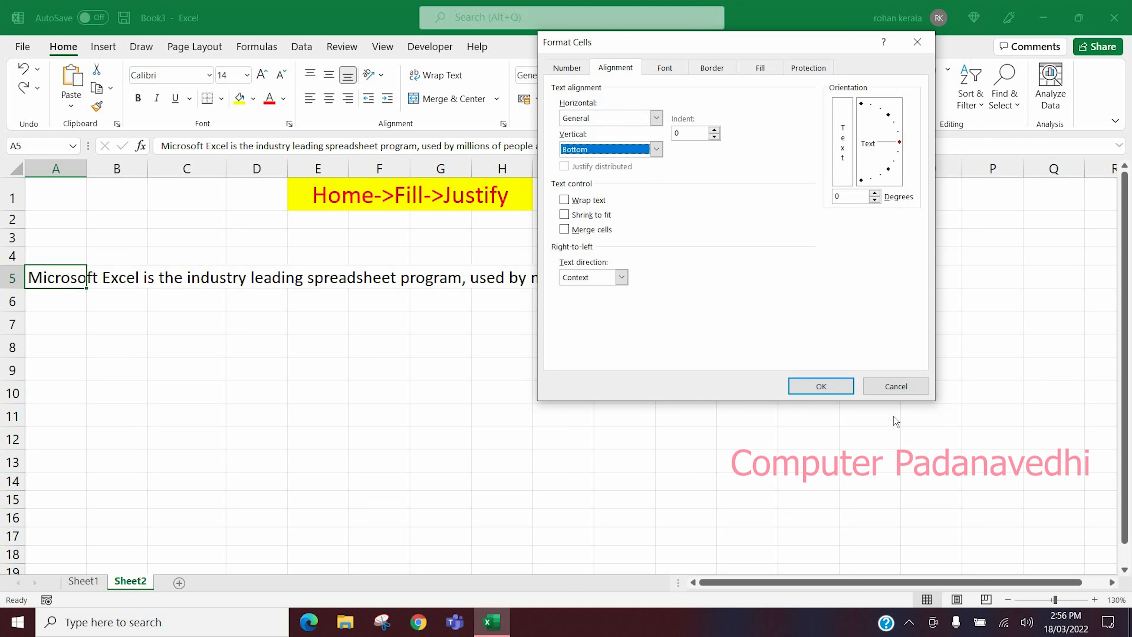
left_click(900, 386)
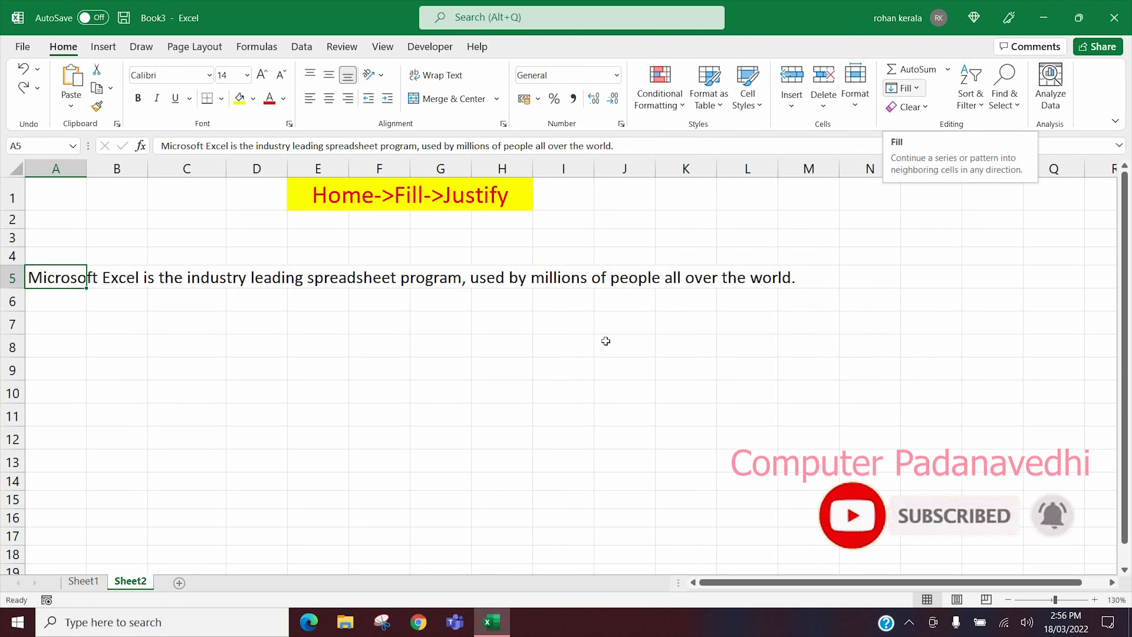
left_click(500, 435)
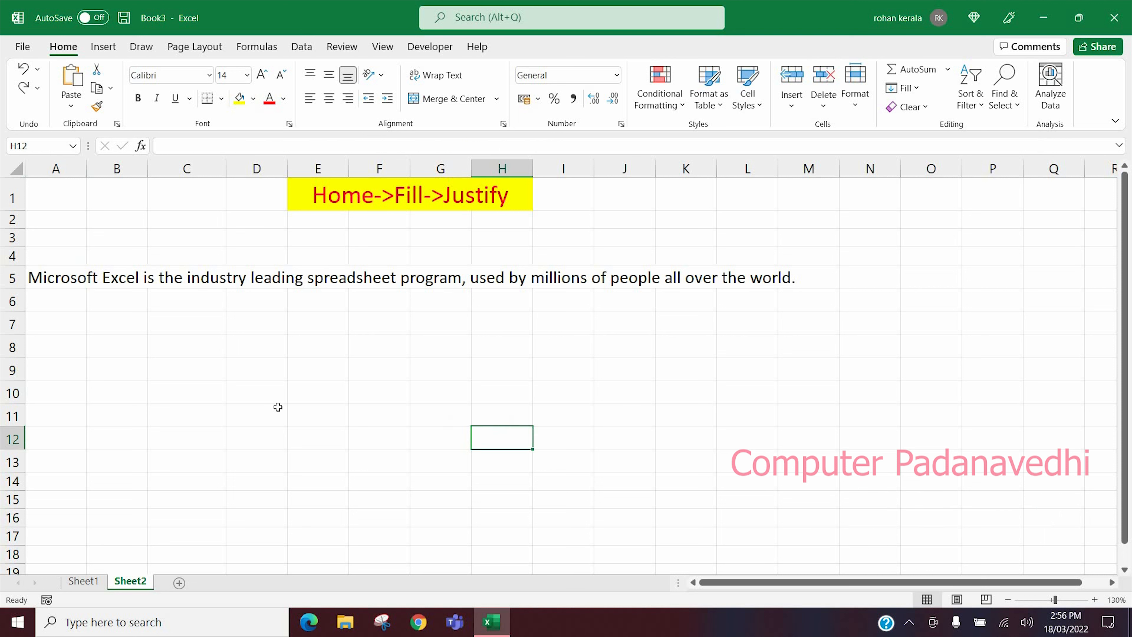
left_click(70, 271)
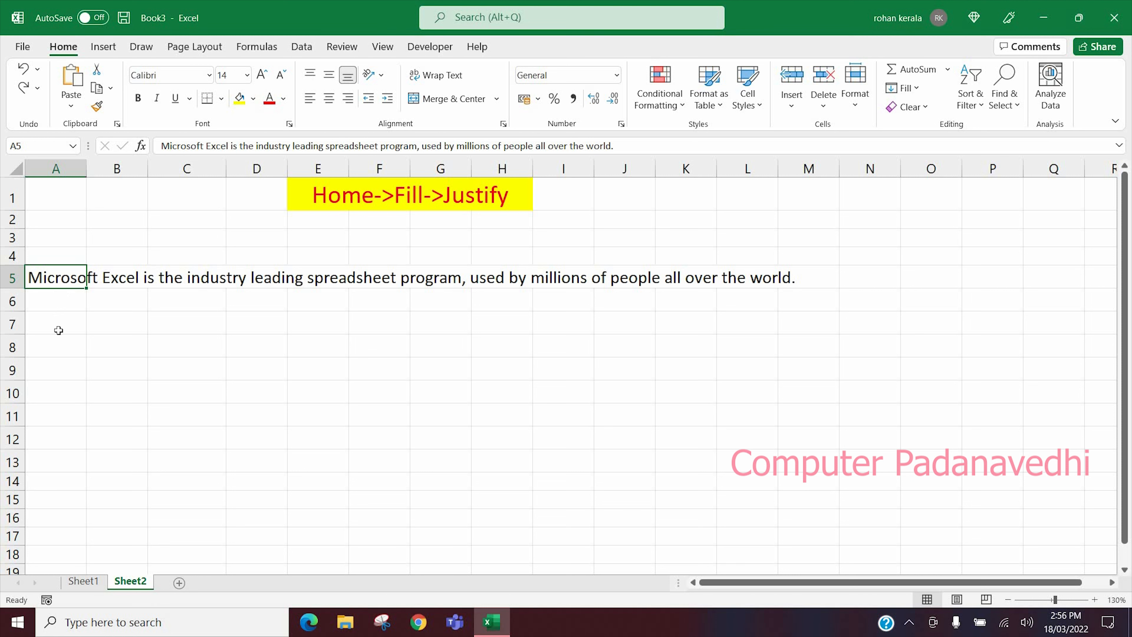
left_click(233, 422)
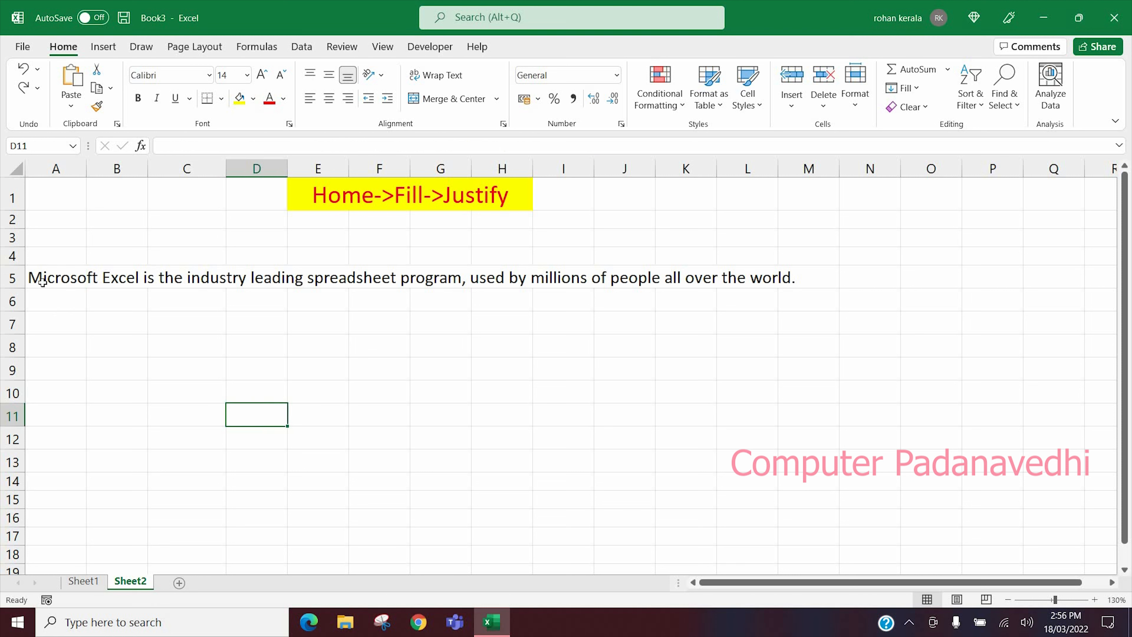
left_click_drag(43, 281, 214, 286)
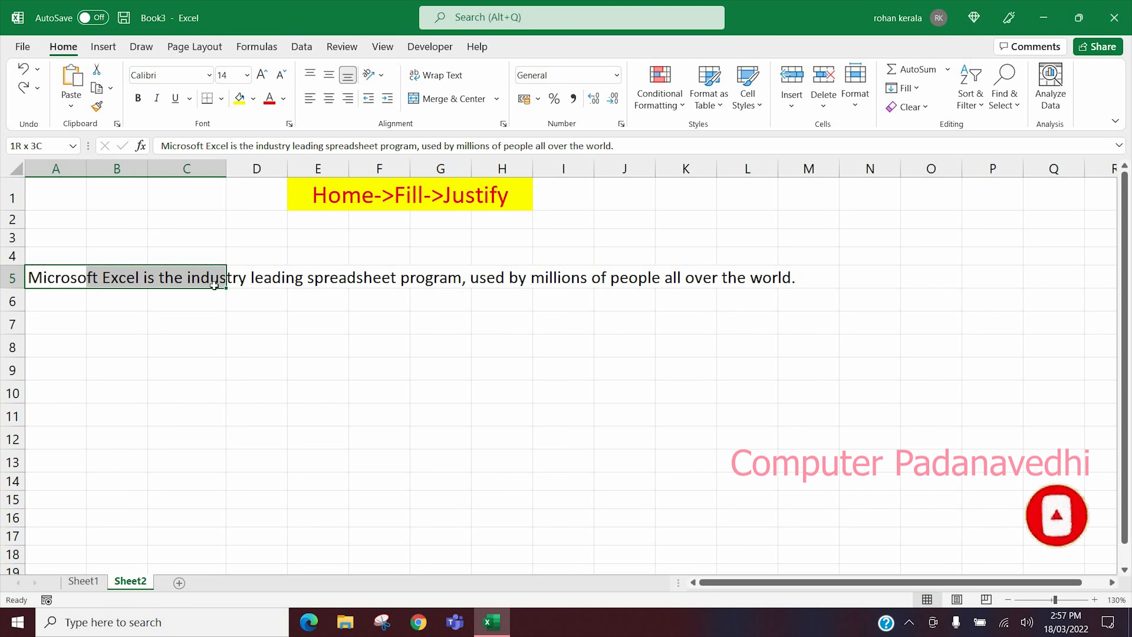
left_click_drag(242, 287, 243, 290)
left_click(212, 379)
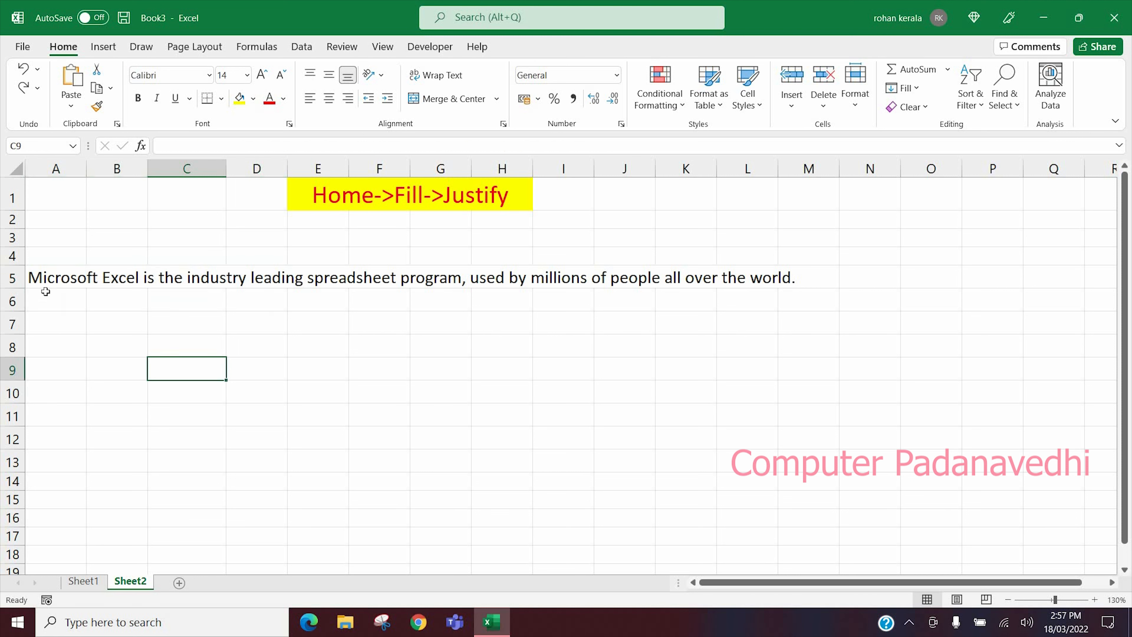
left_click_drag(43, 288, 193, 286)
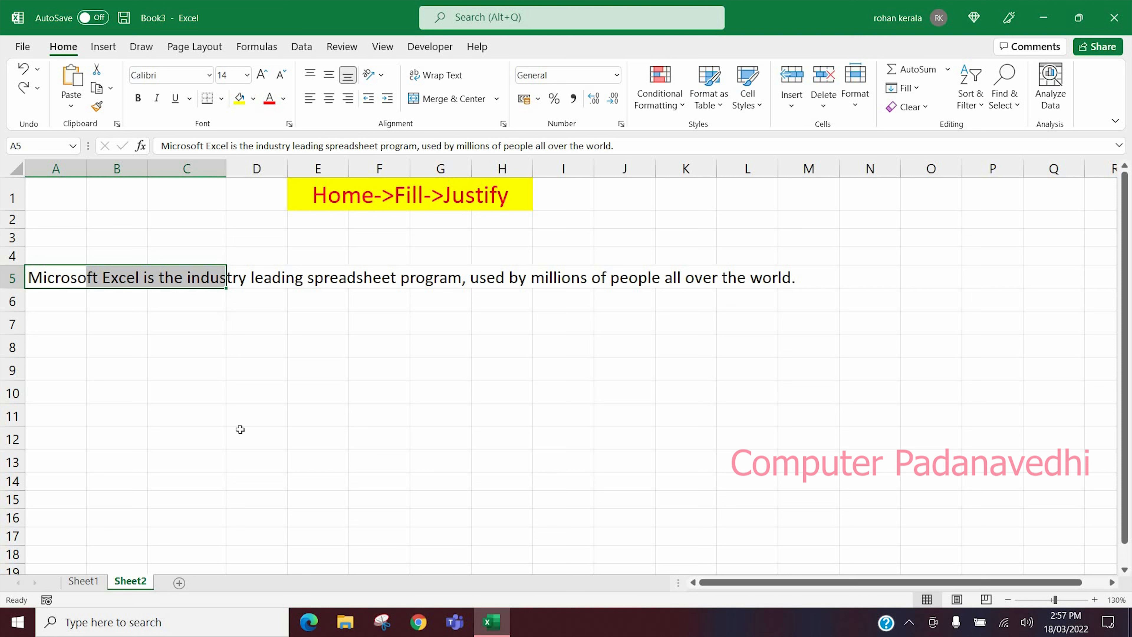
left_click(236, 433)
Step: Justify the sentence in A5 across the range A5:C11 using Fill Justify
left_click_drag(43, 284, 205, 417)
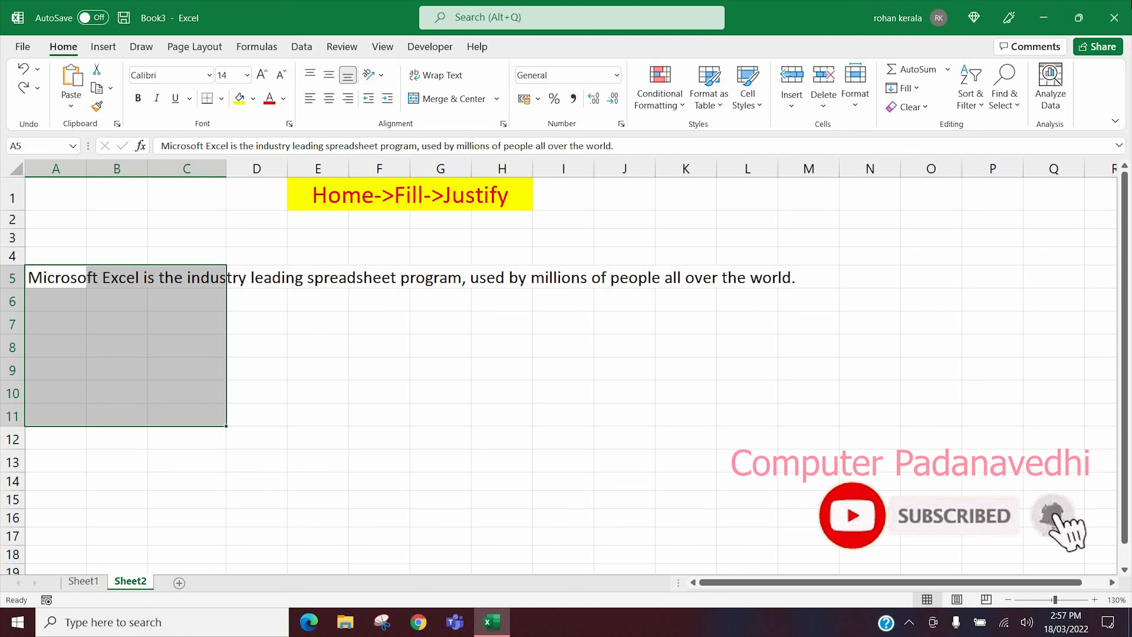
left_click(917, 91)
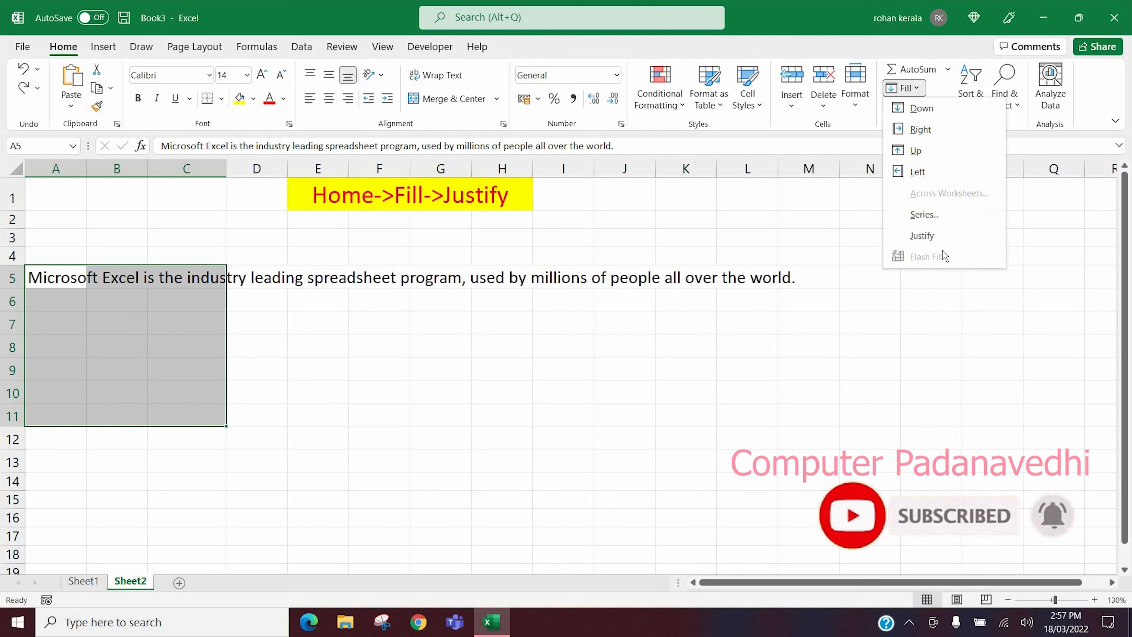
left_click(933, 236)
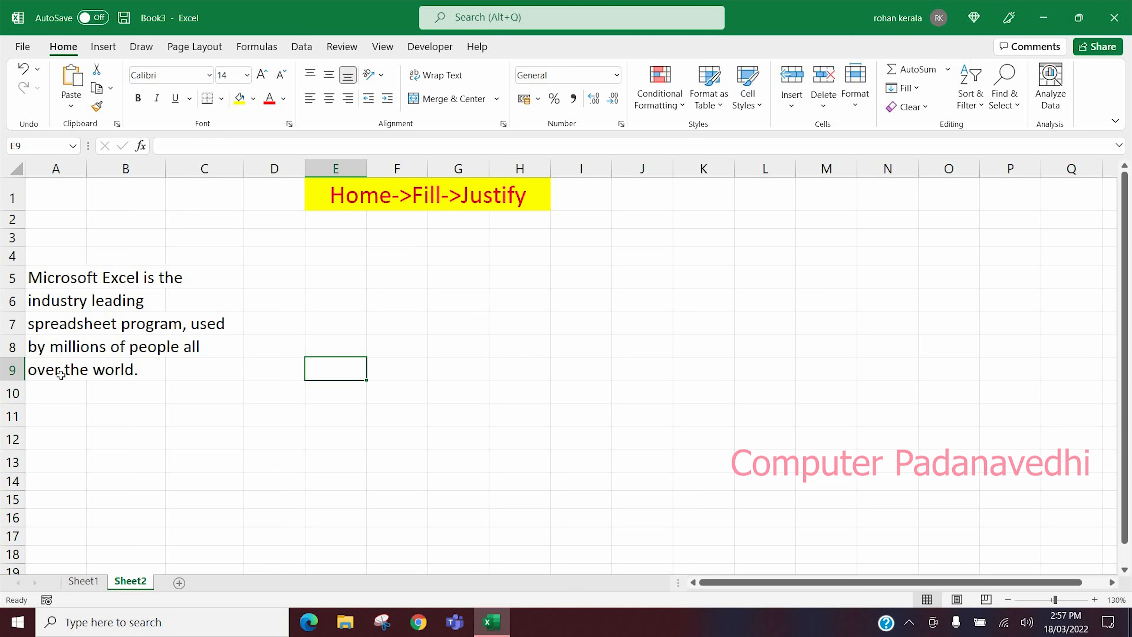
Step: Justify the lines in A5:A14 to the width of column A, allowing text below the selected range, and undo it
left_click_drag(54, 279, 67, 484)
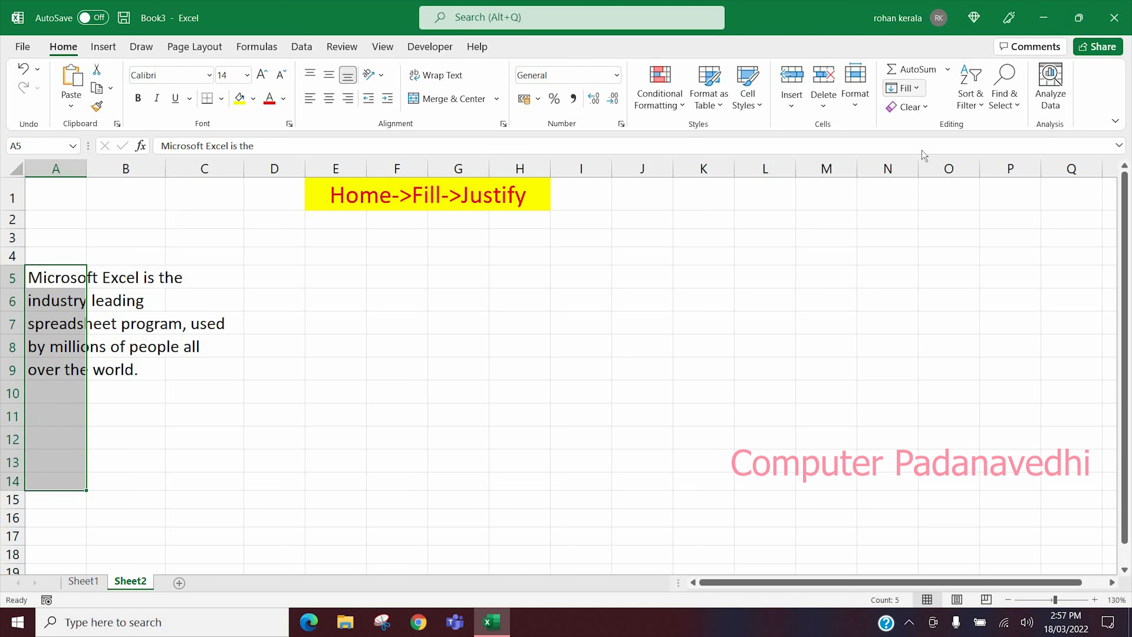
left_click(917, 89)
left_click(937, 241)
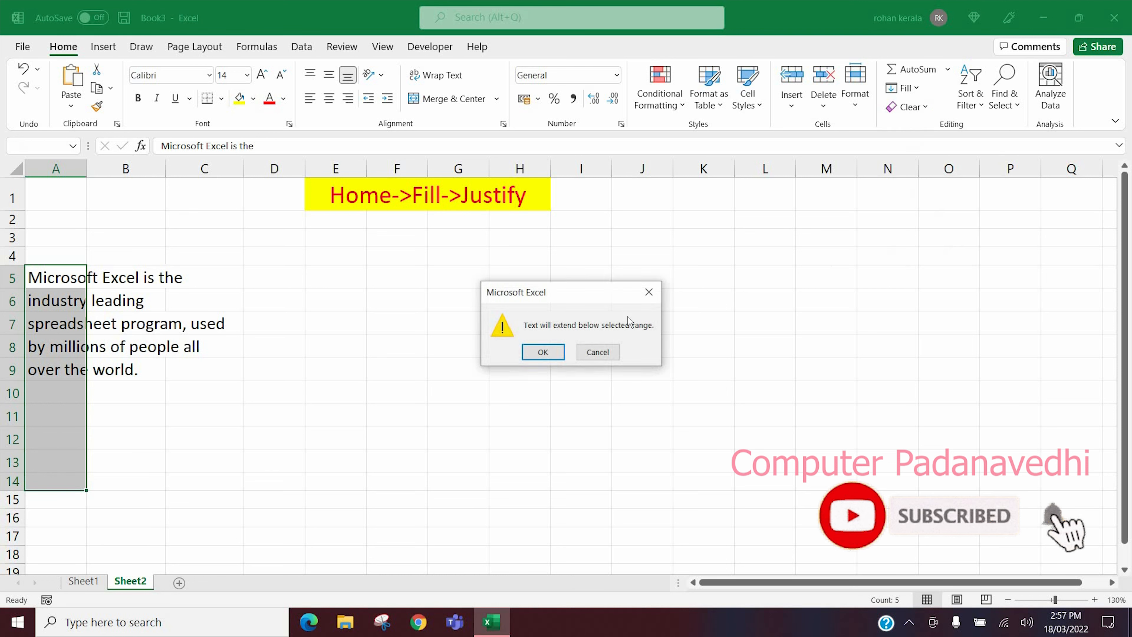
key("Return")
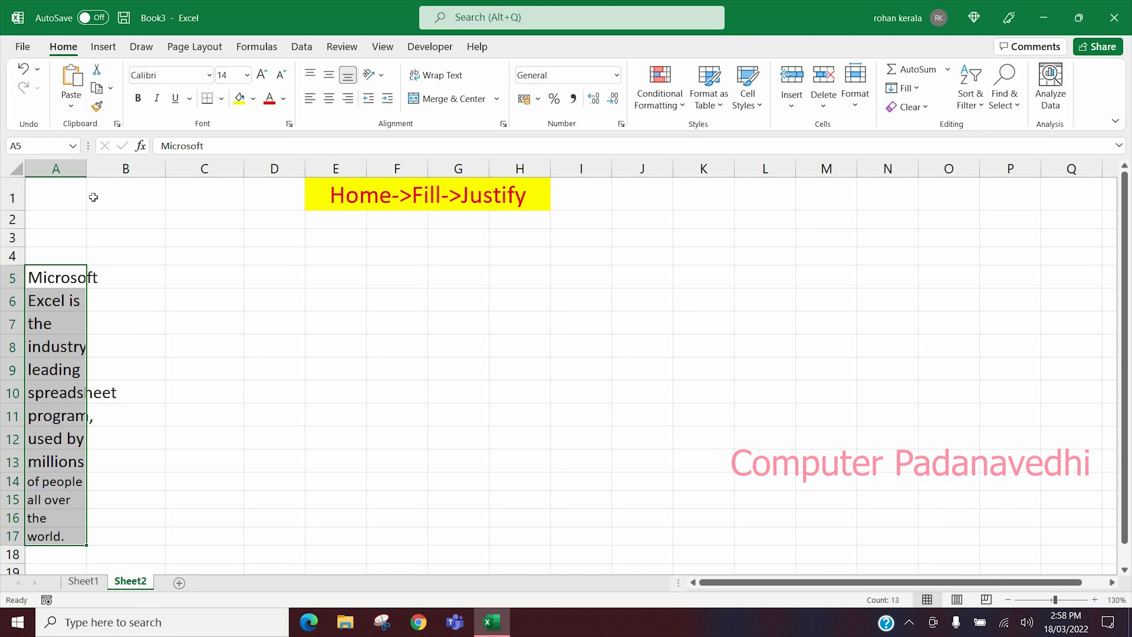
key("alt+h")
key("f")
key("i")
key("j")
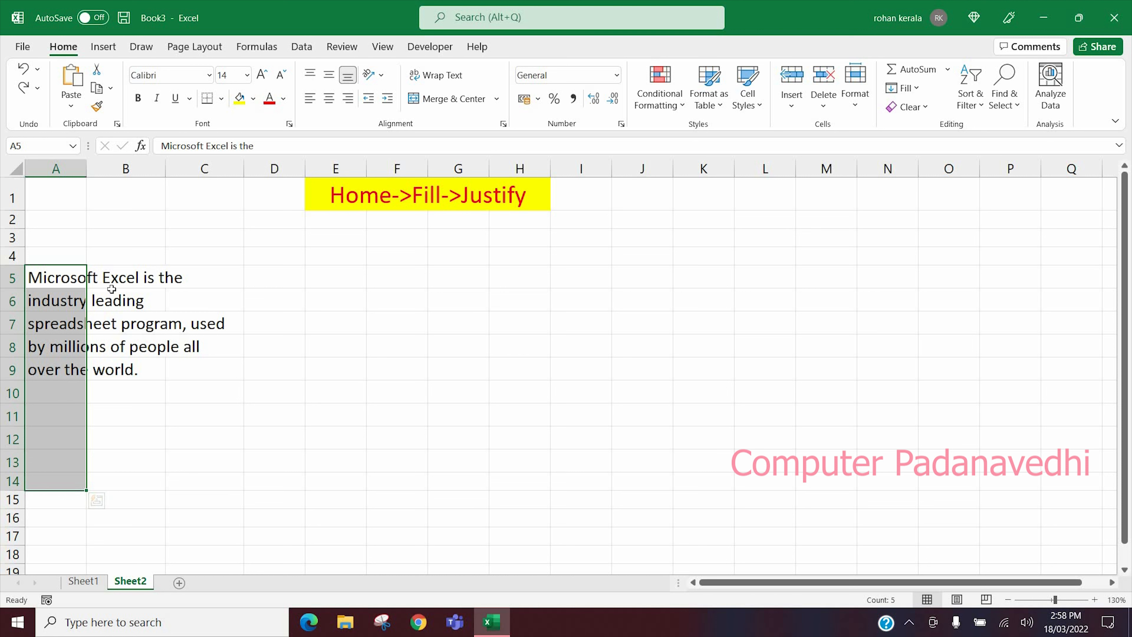
Step: Rejoin the split lines into a single line by applying Fill Justify to the range A5:N9
left_click(273, 480)
left_click_drag(49, 278, 905, 372)
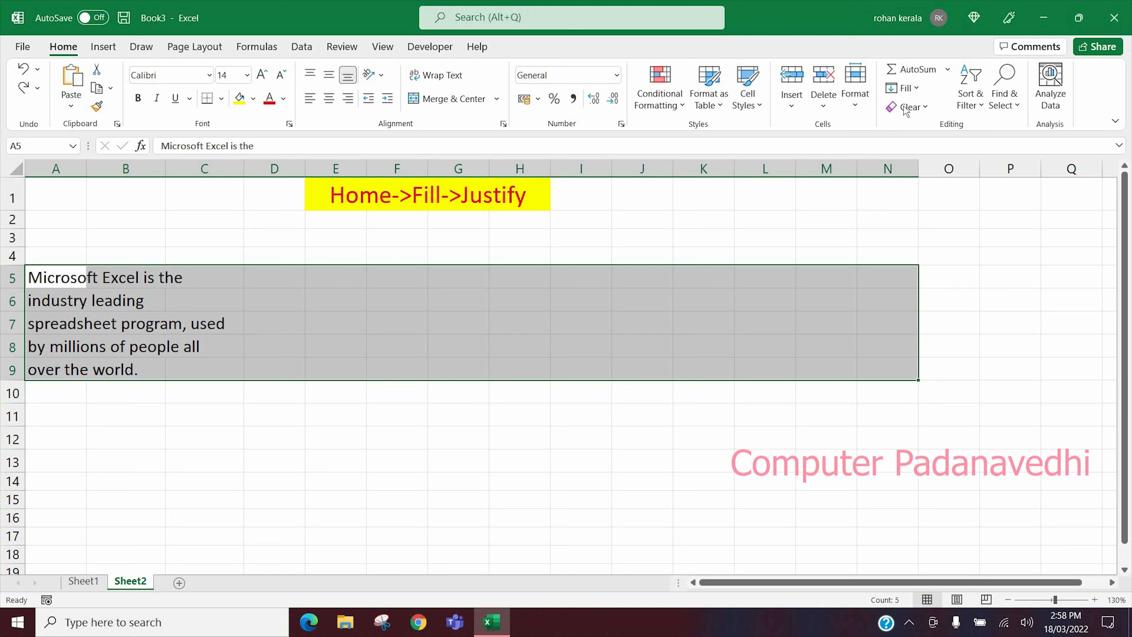
left_click(904, 88)
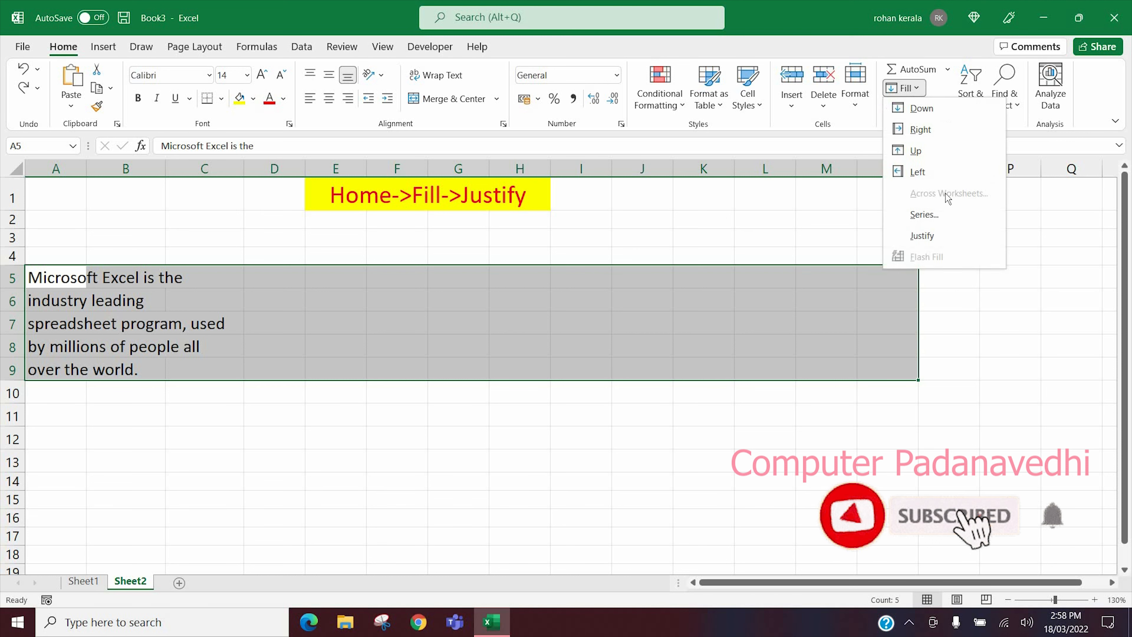
left_click(955, 236)
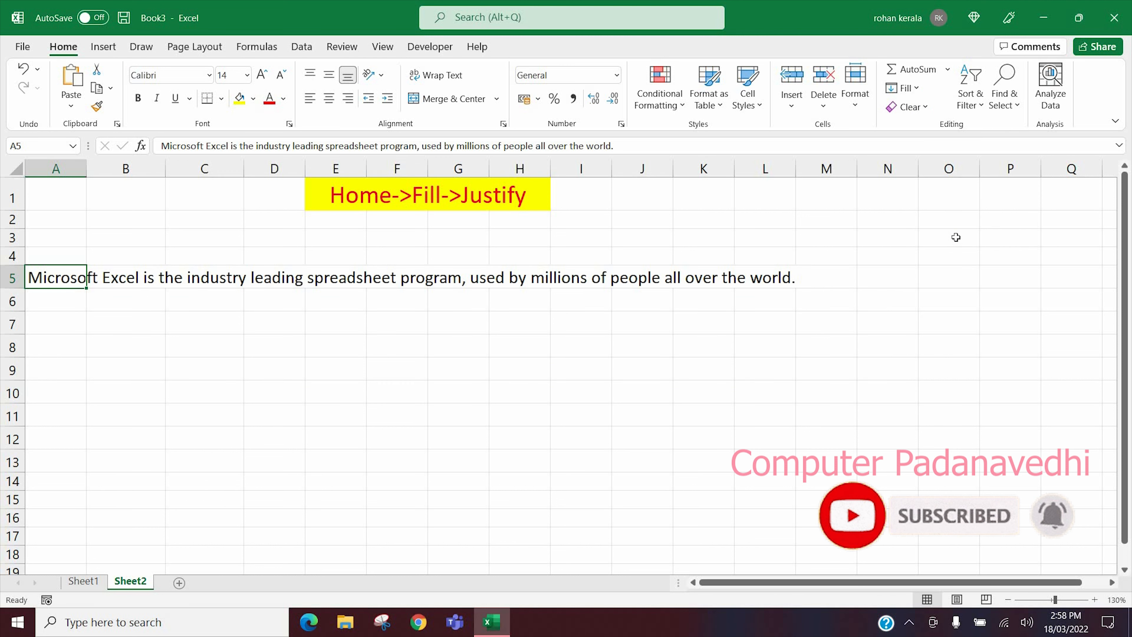